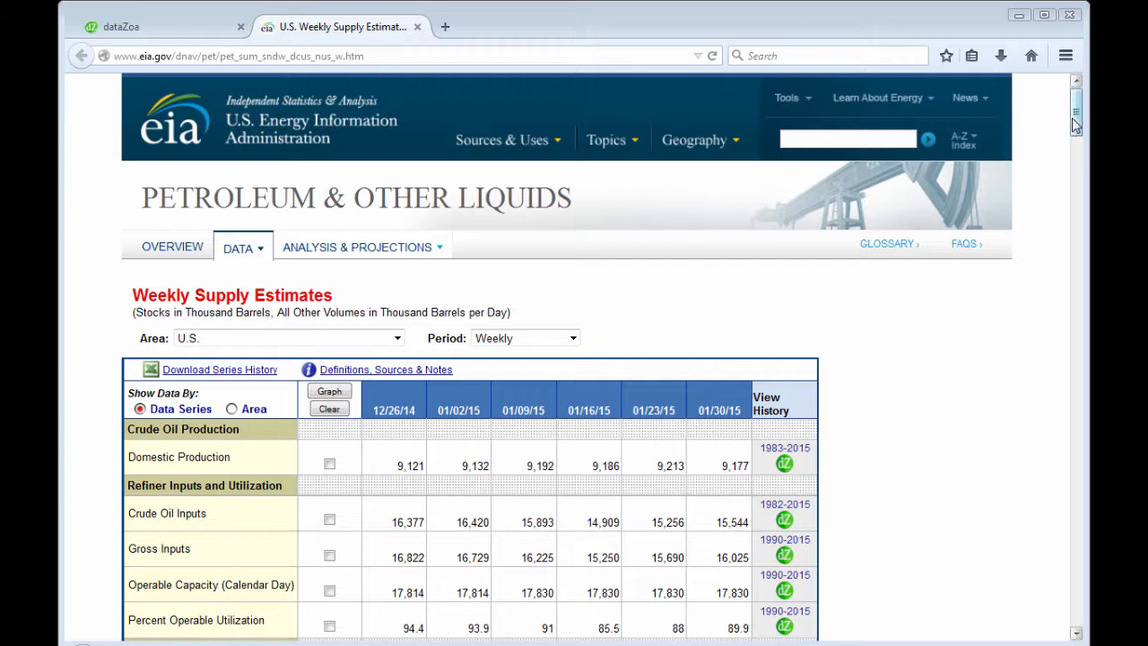
Step: Send the datalink of the Domestic Production series under Crude Oil Production to the dataZoa drop target
drag(1075, 118, 1075, 120)
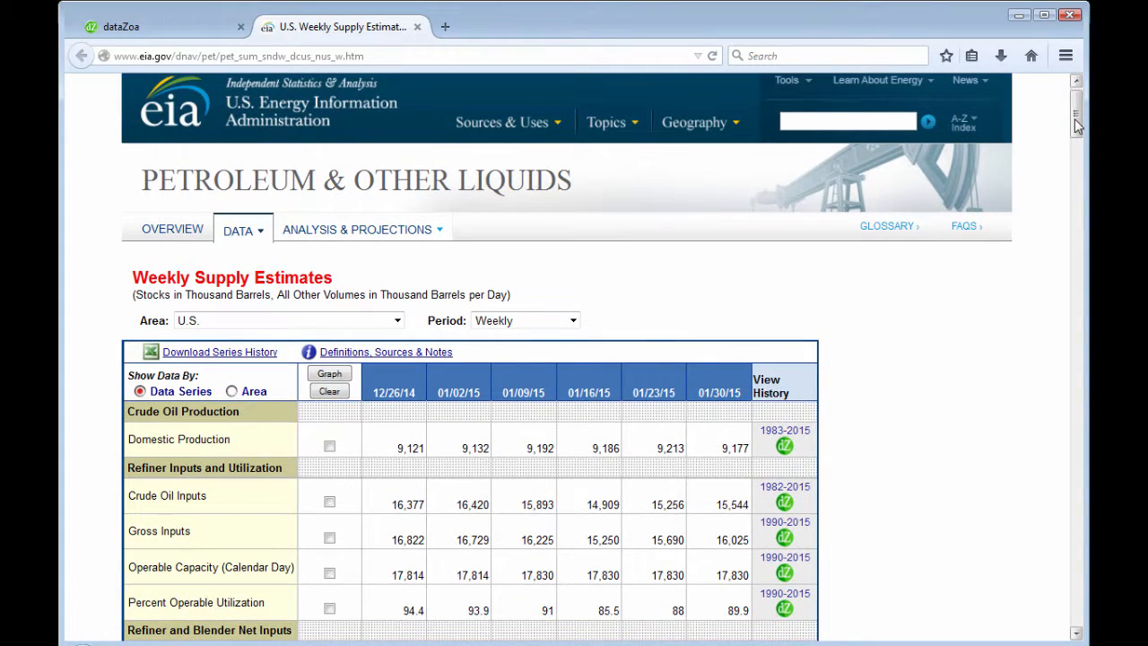
mouse_move(784, 448)
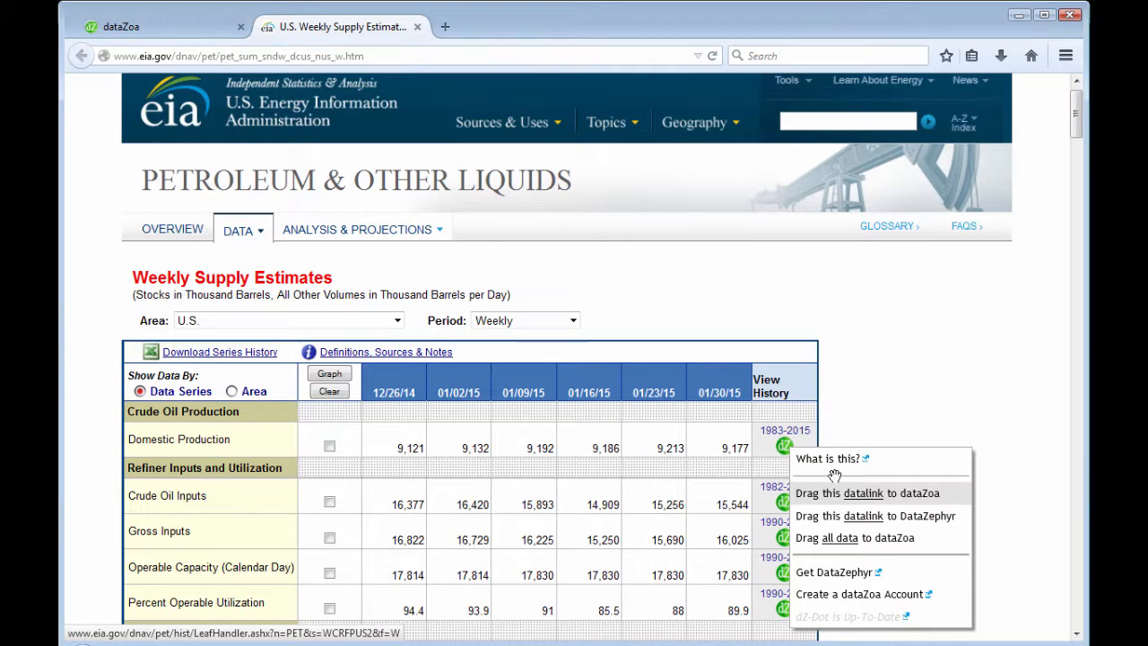
drag(834, 475, 747, 117)
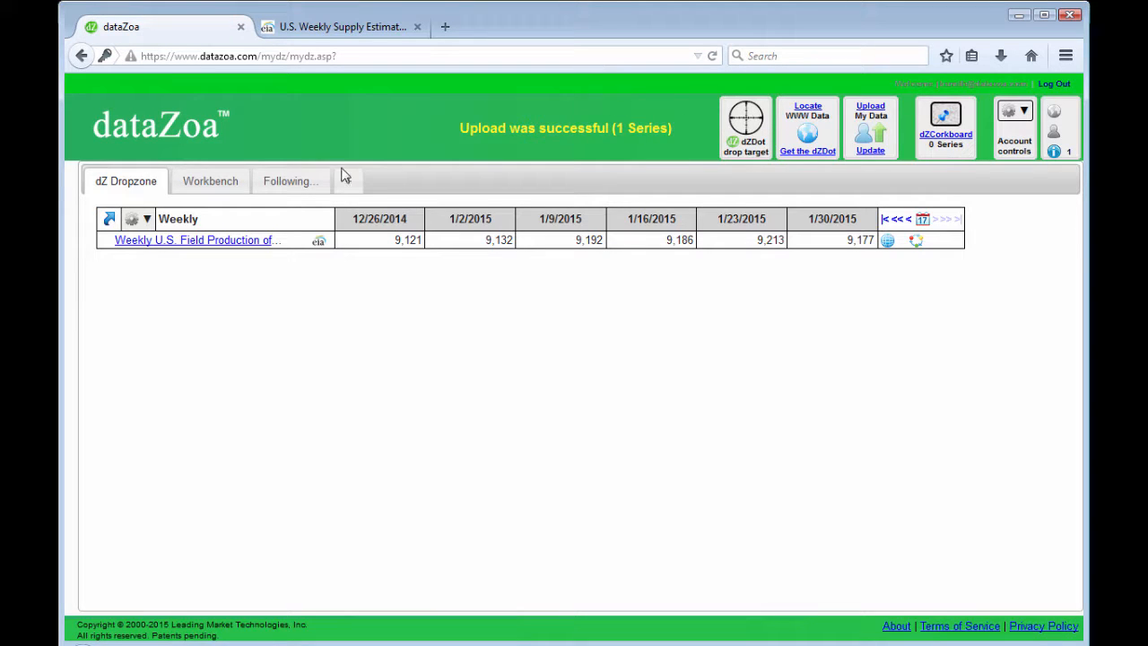
Step: Return to the EIA Weekly Supply Estimates page and send the Crude Oil datalink under Imports to the dataZoa drop target
click(279, 29)
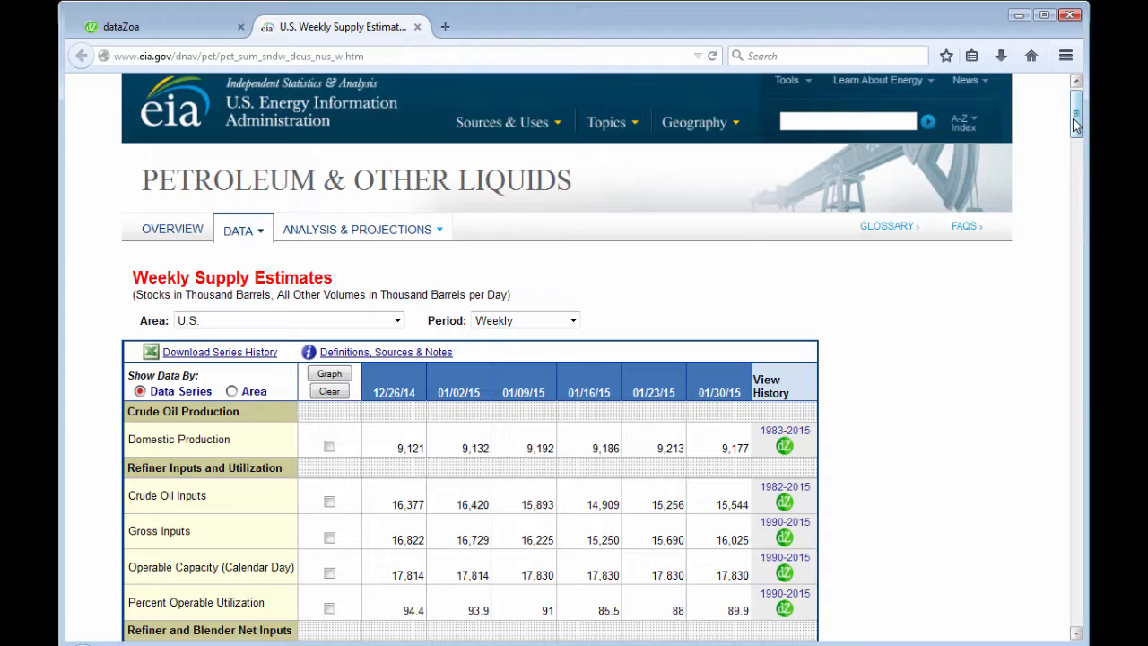
drag(1076, 126, 1087, 413)
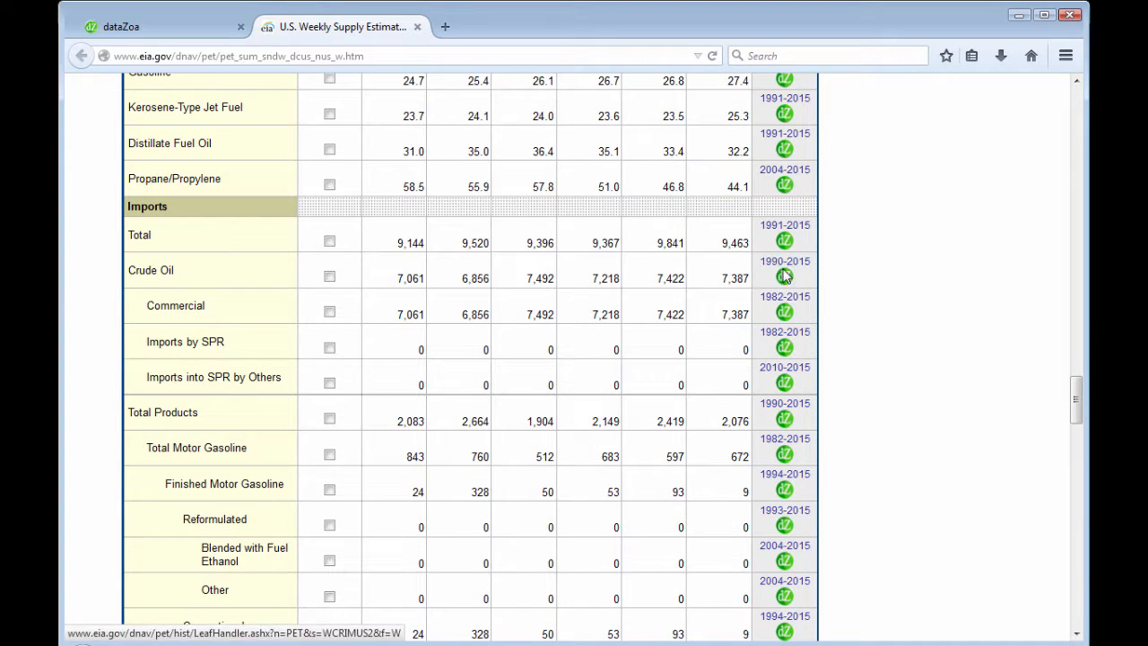
mouse_move(785, 279)
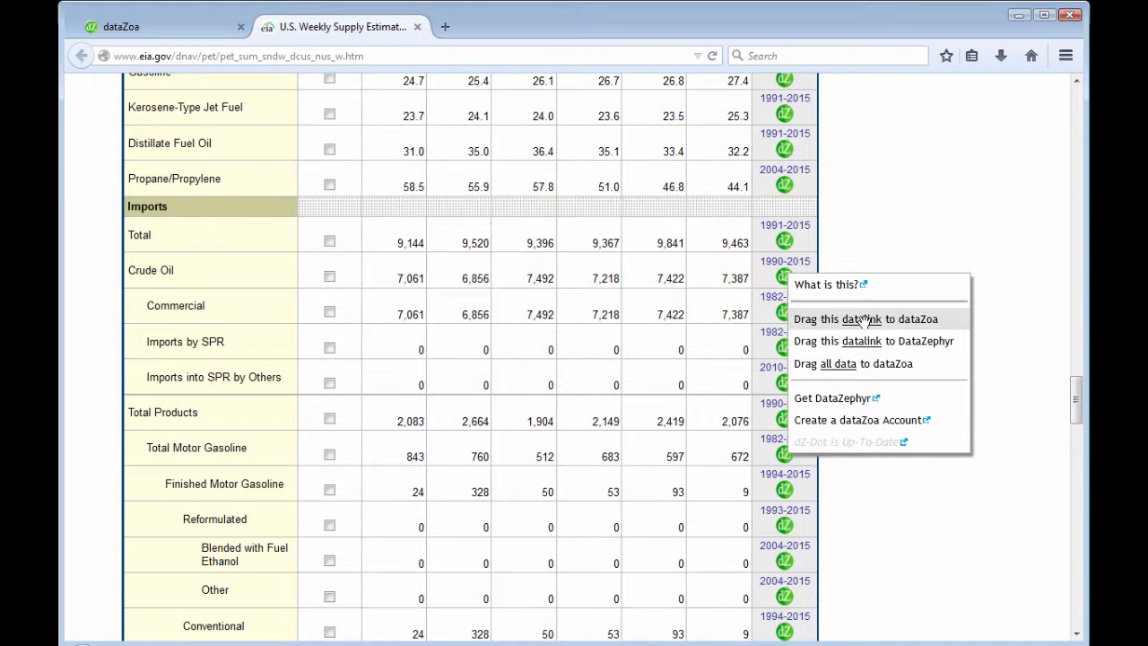
drag(861, 320, 744, 119)
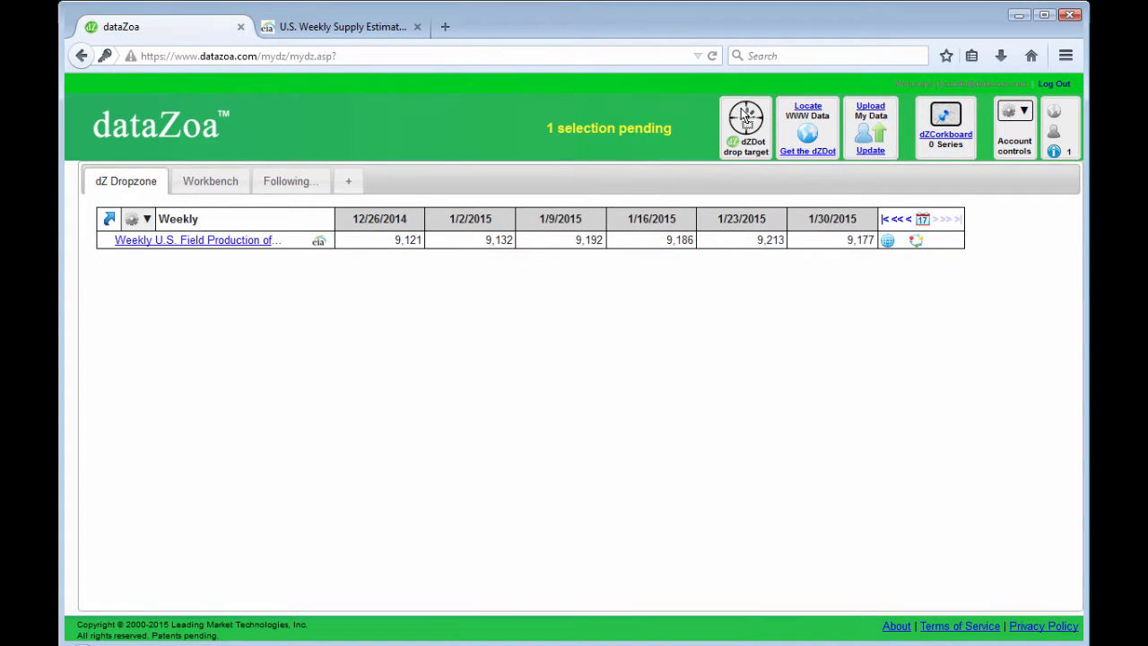
Step: Return to the EIA Weekly Supply Estimates page and send the Crude Oil datalink under Exports to the dataZoa drop target
click(334, 30)
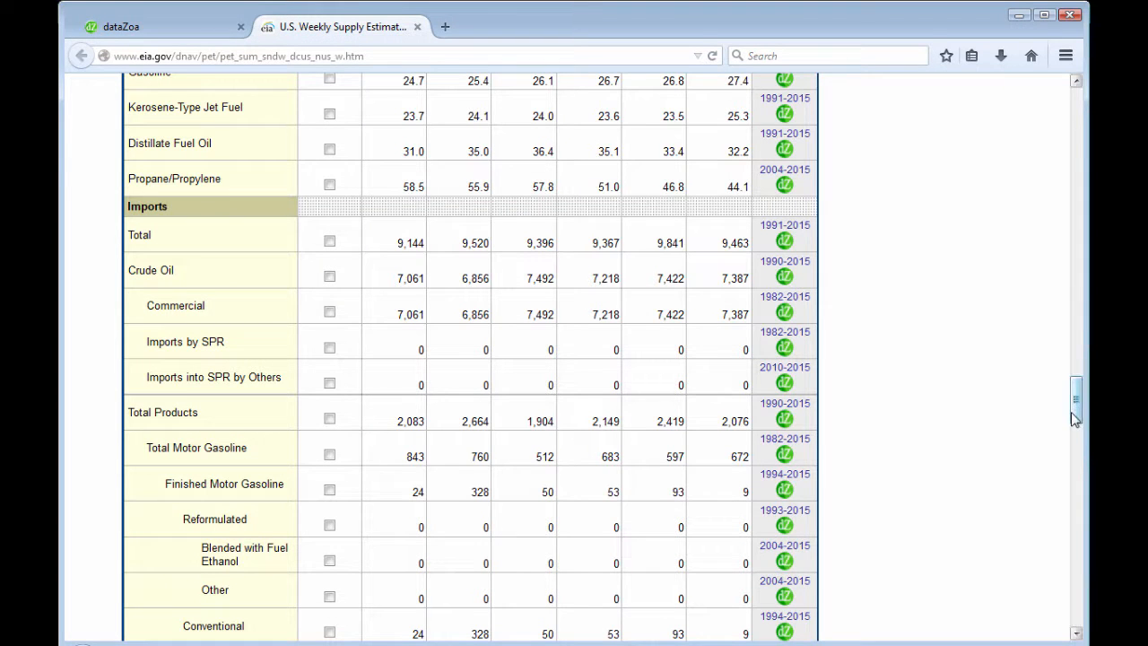
drag(1077, 393, 1083, 504)
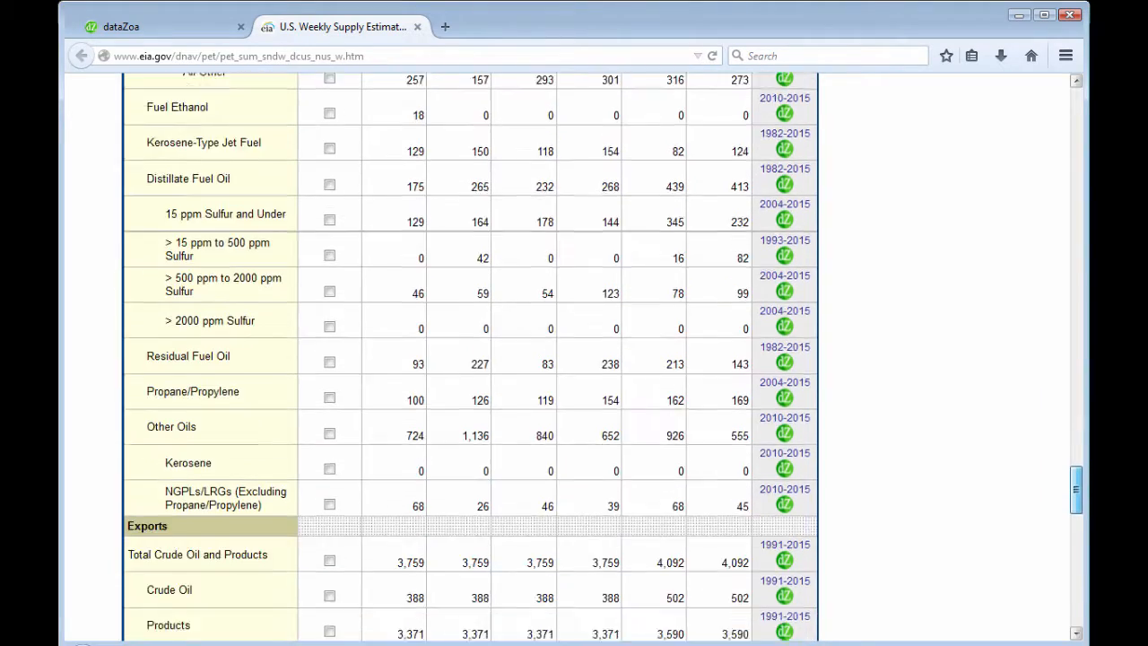
scroll(829, 274, down, 6)
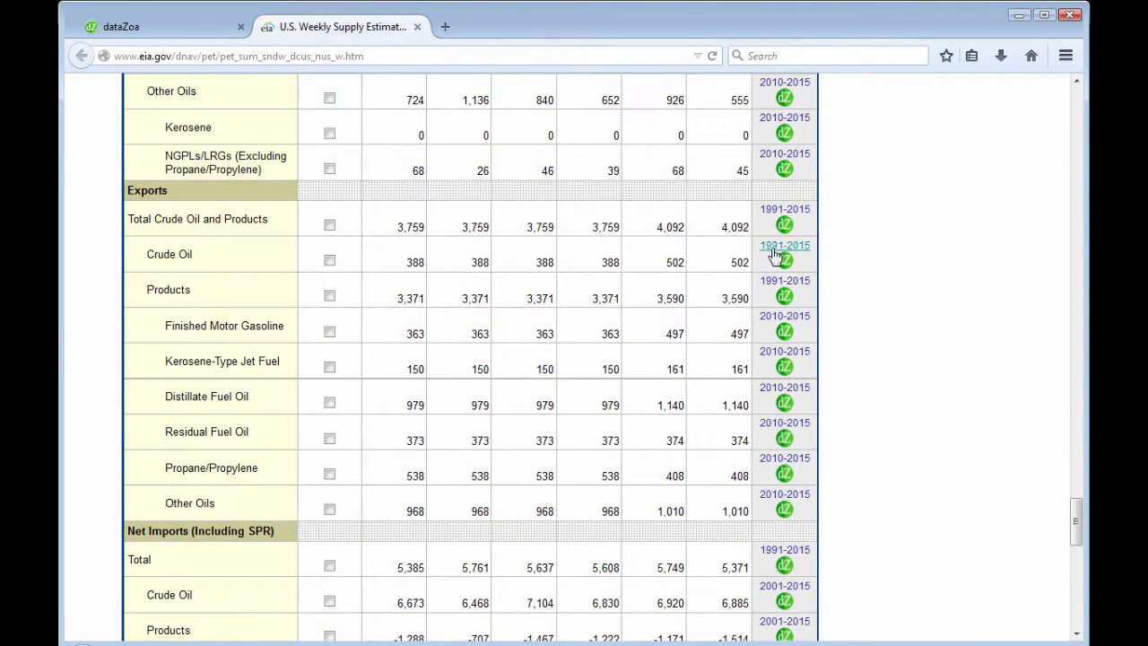
mouse_move(779, 257)
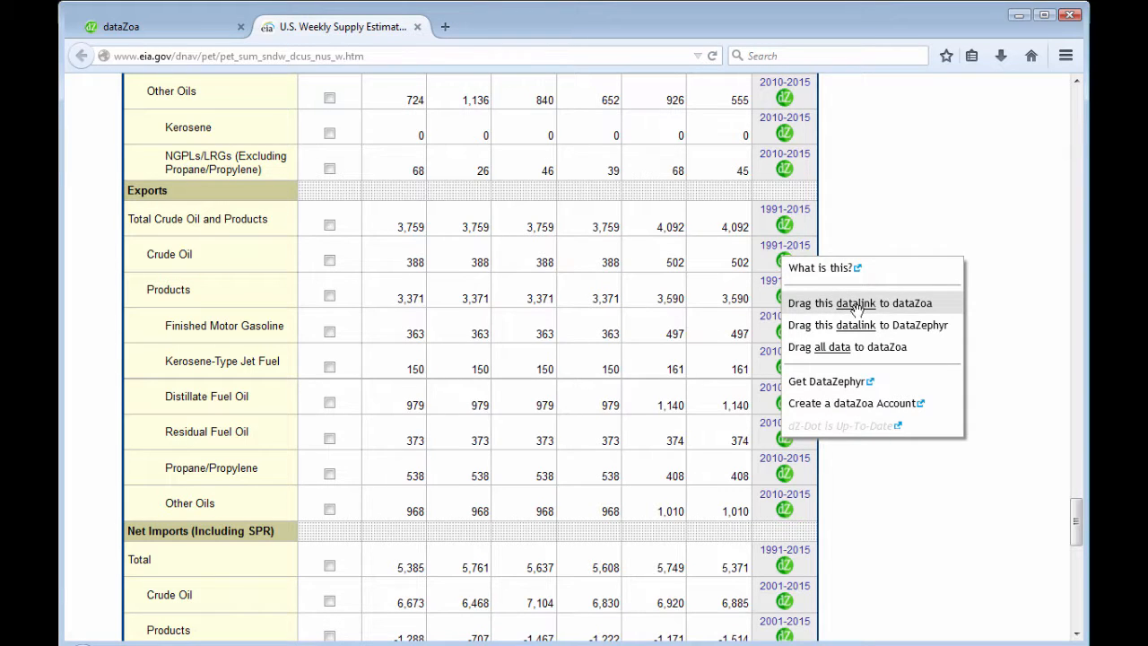
drag(857, 308, 747, 117)
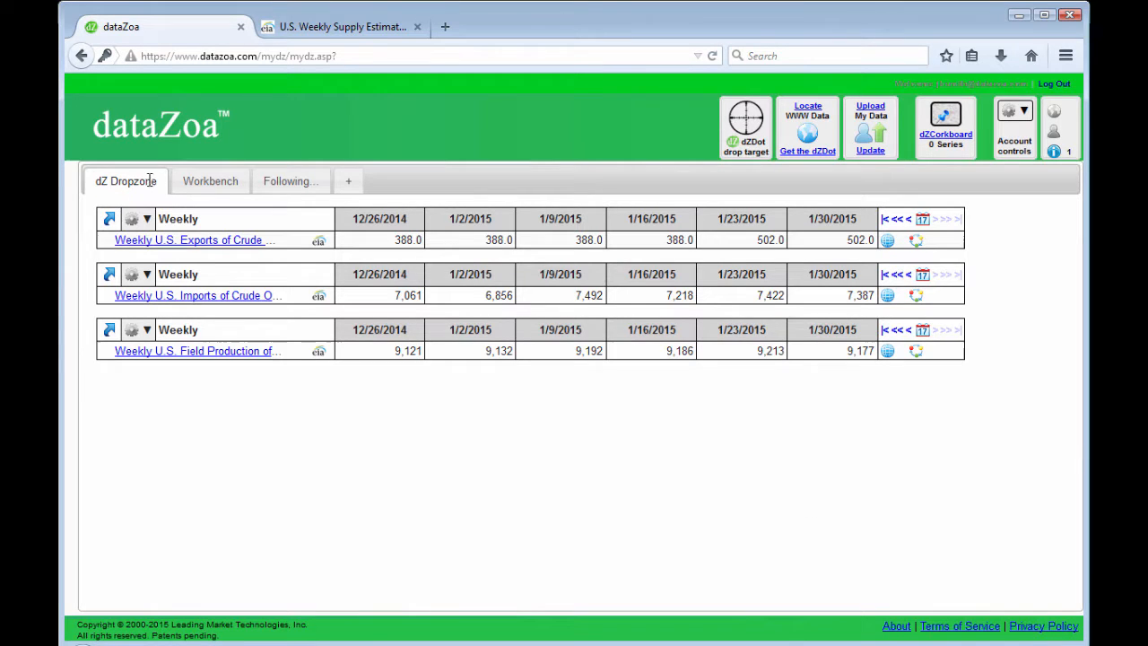
Step: Combine the weekly crude oil exports, imports and field production series into one dataBlock and place it on a new tab
click(147, 221)
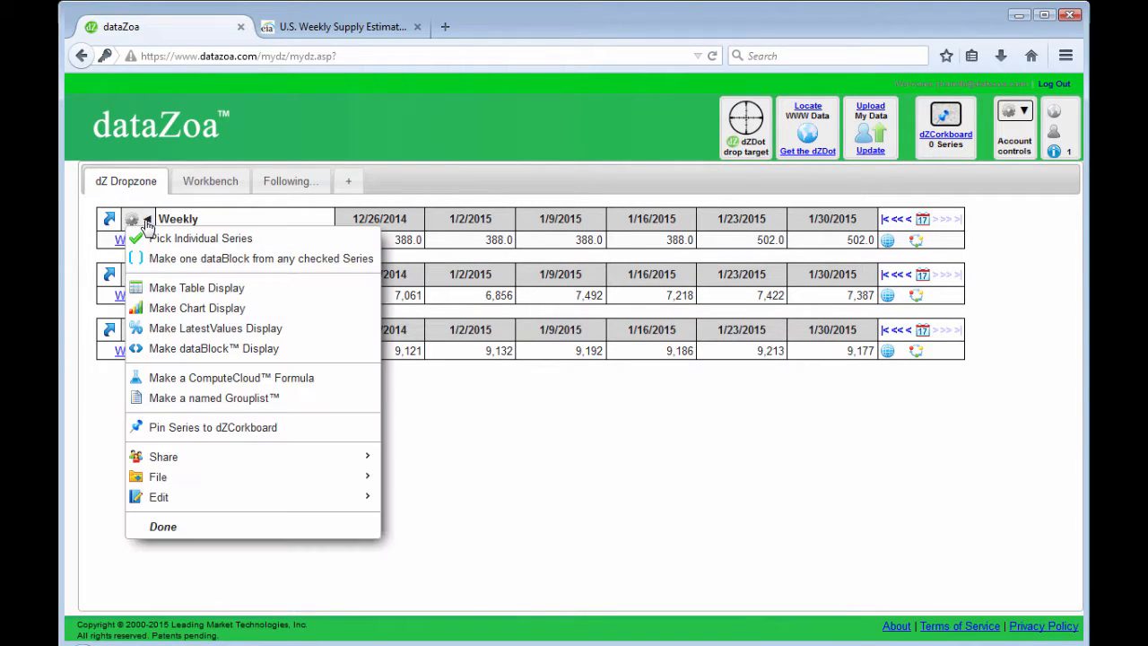
click(148, 237)
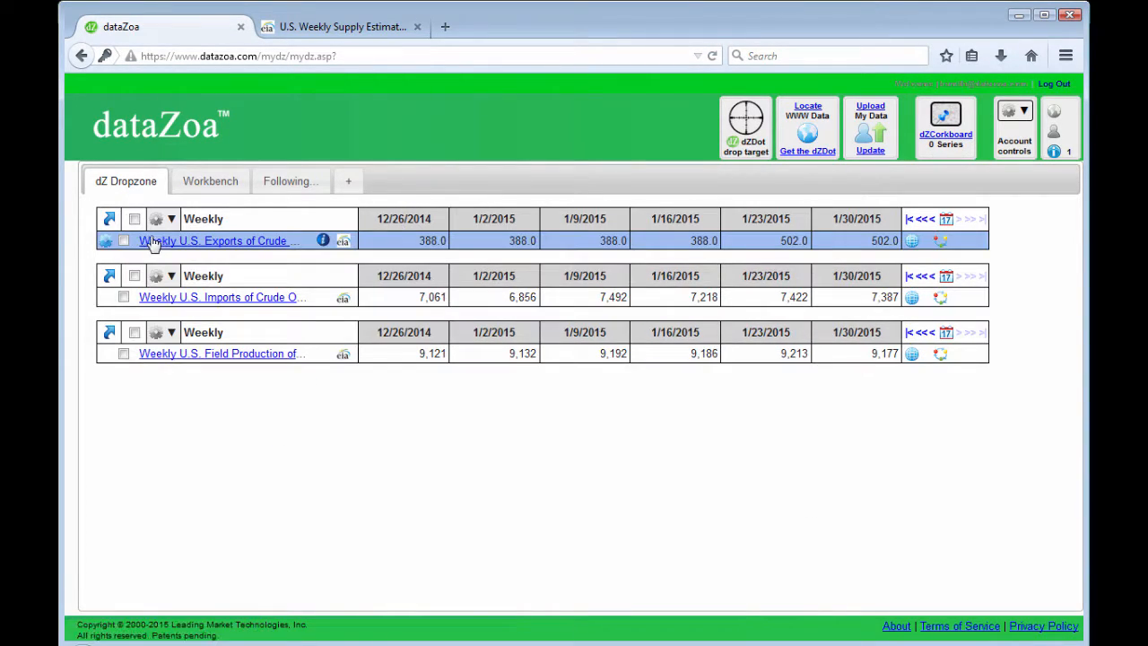
click(123, 241)
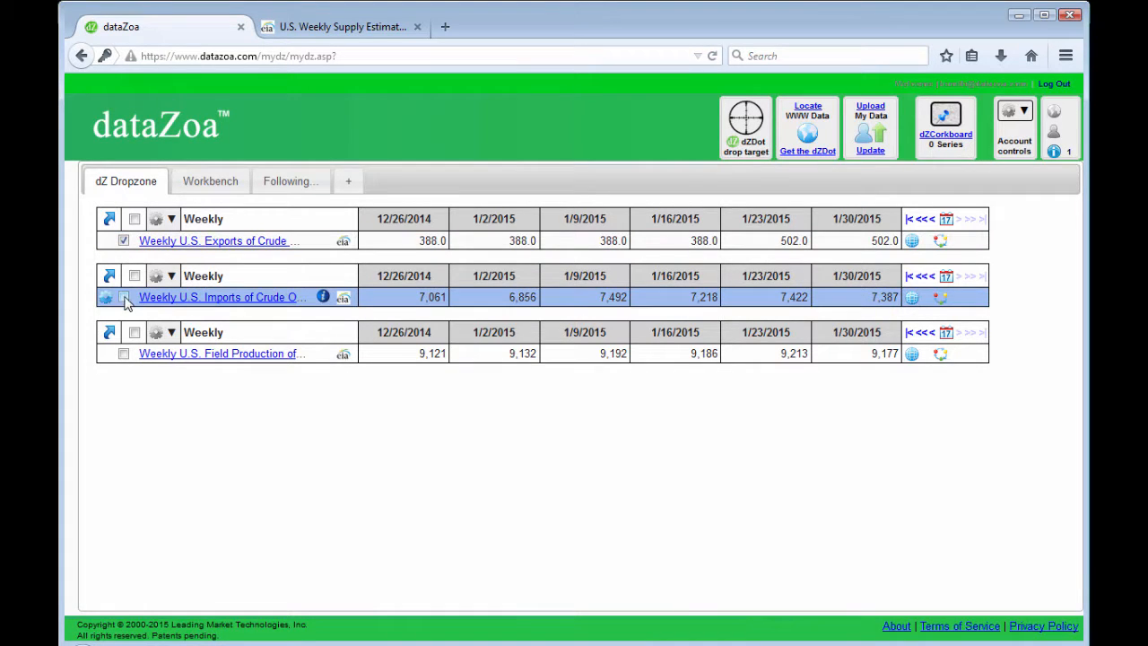
click(124, 298)
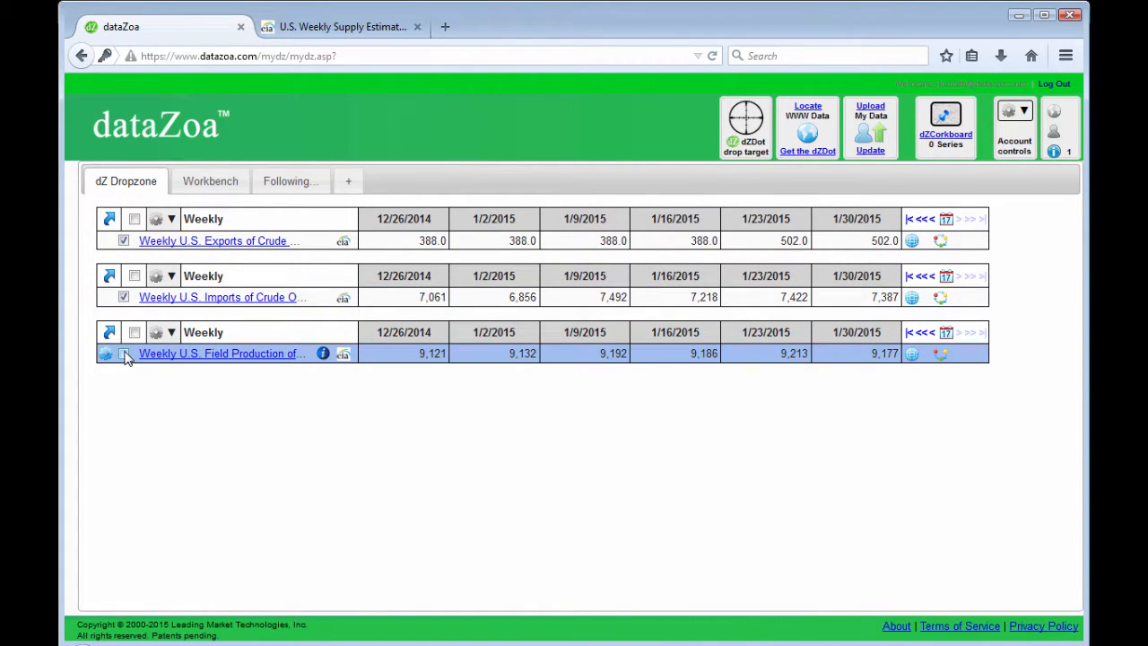
click(124, 354)
click(170, 218)
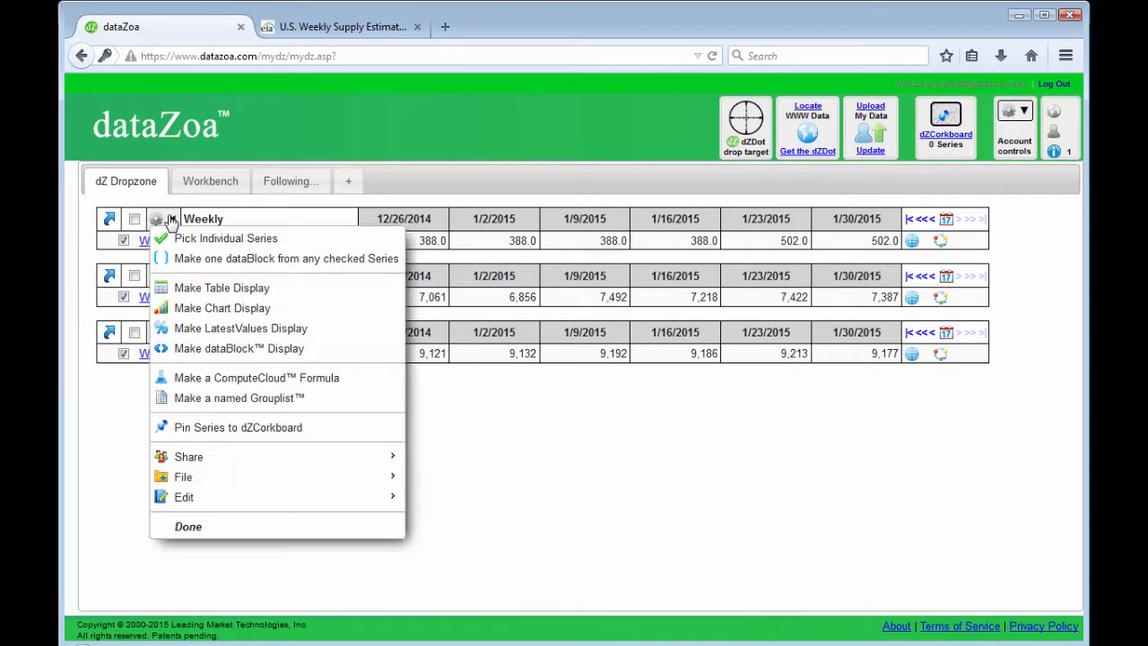
click(208, 260)
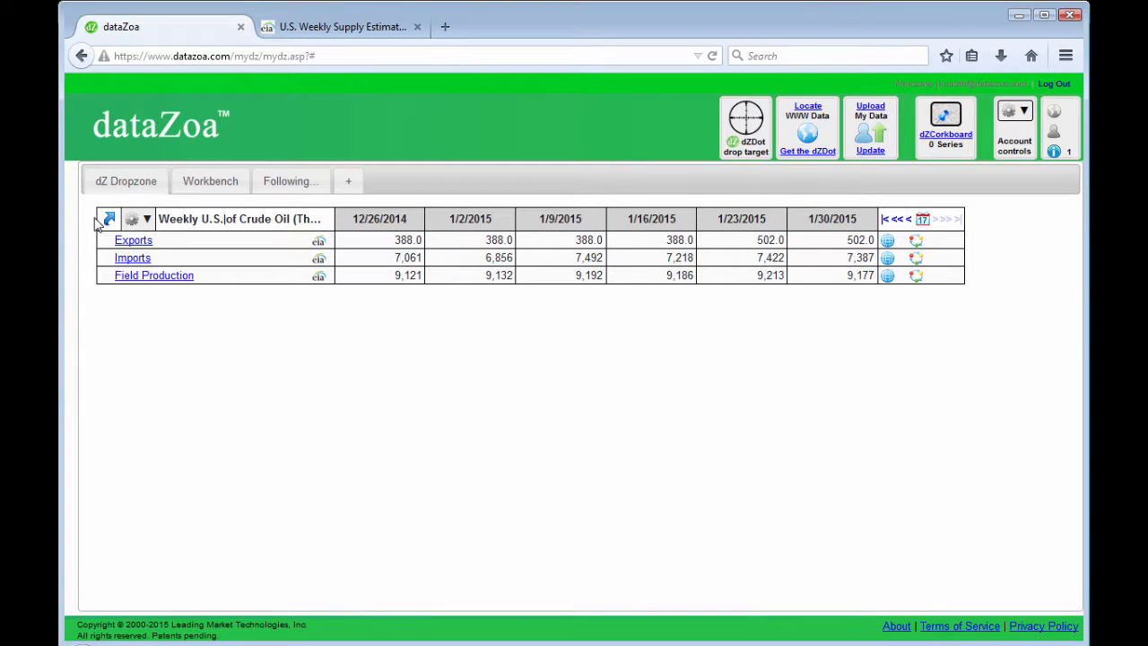
drag(105, 221, 341, 185)
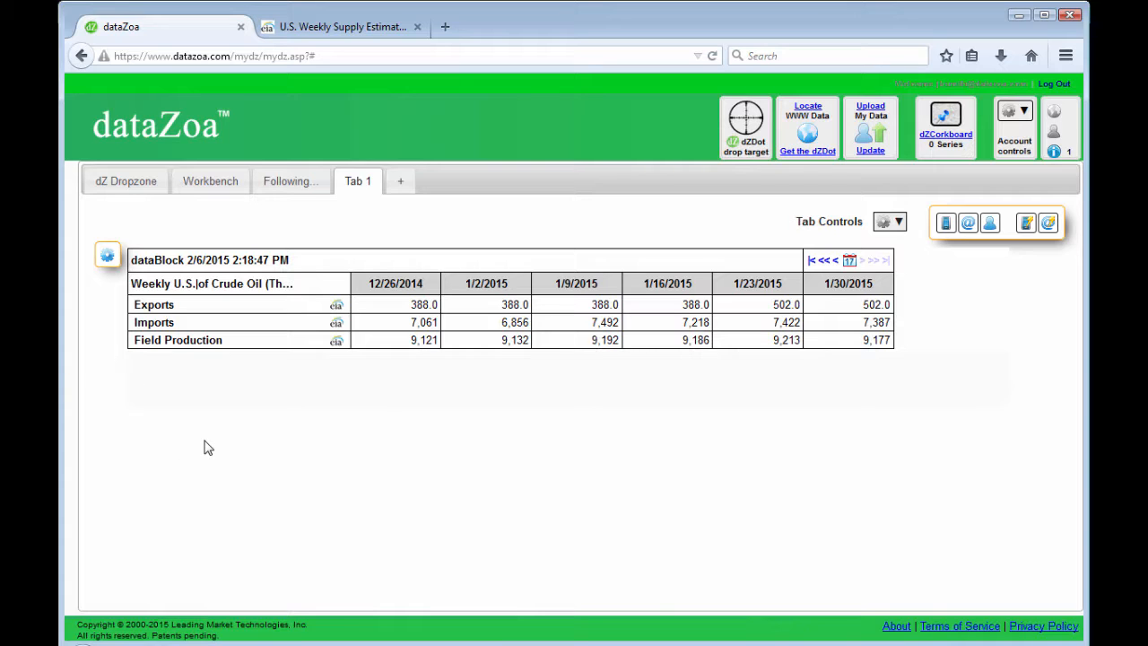
Step: Make a chart from the dataBlock that includes the exports, imports and field production series, and add it to Tab 1
click(106, 257)
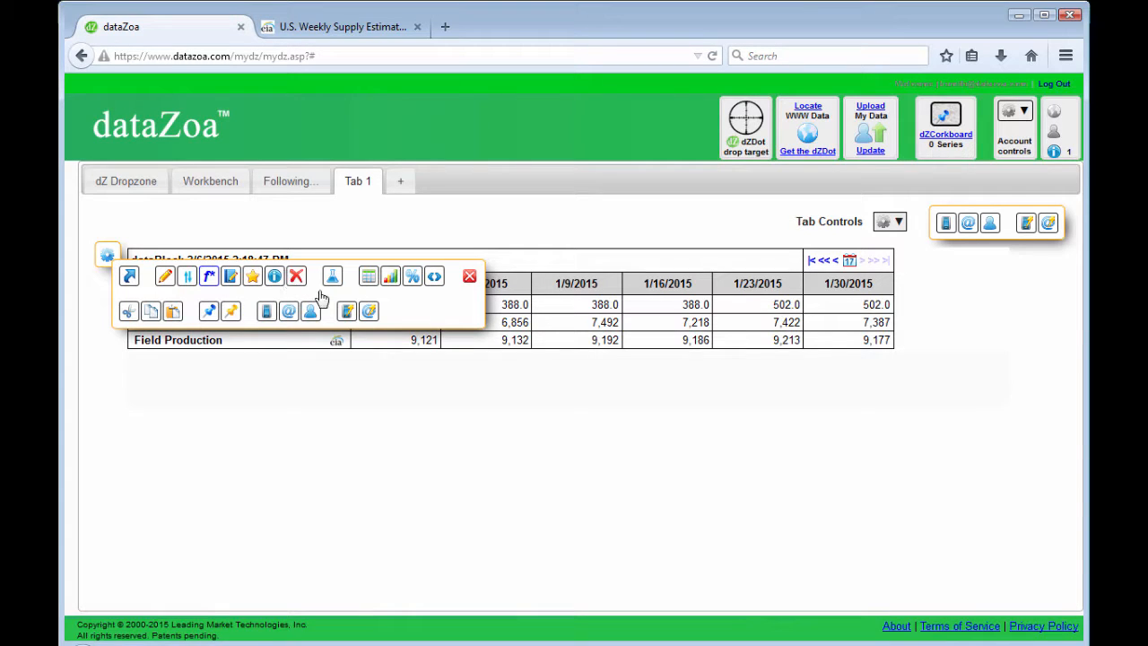
click(390, 278)
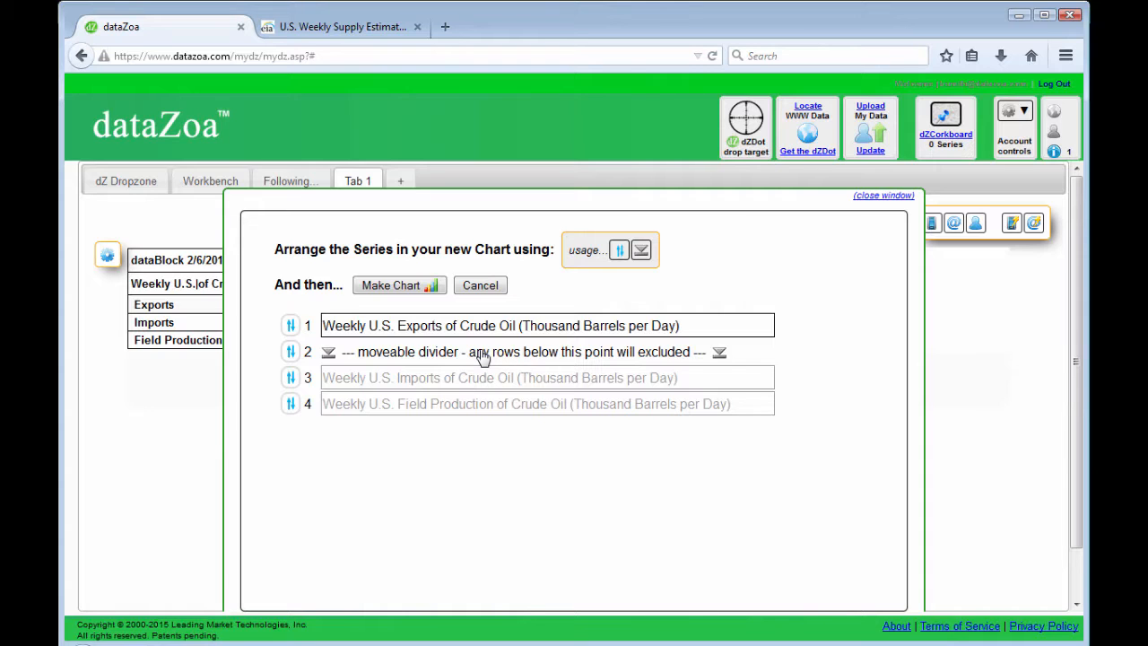
drag(483, 356, 484, 414)
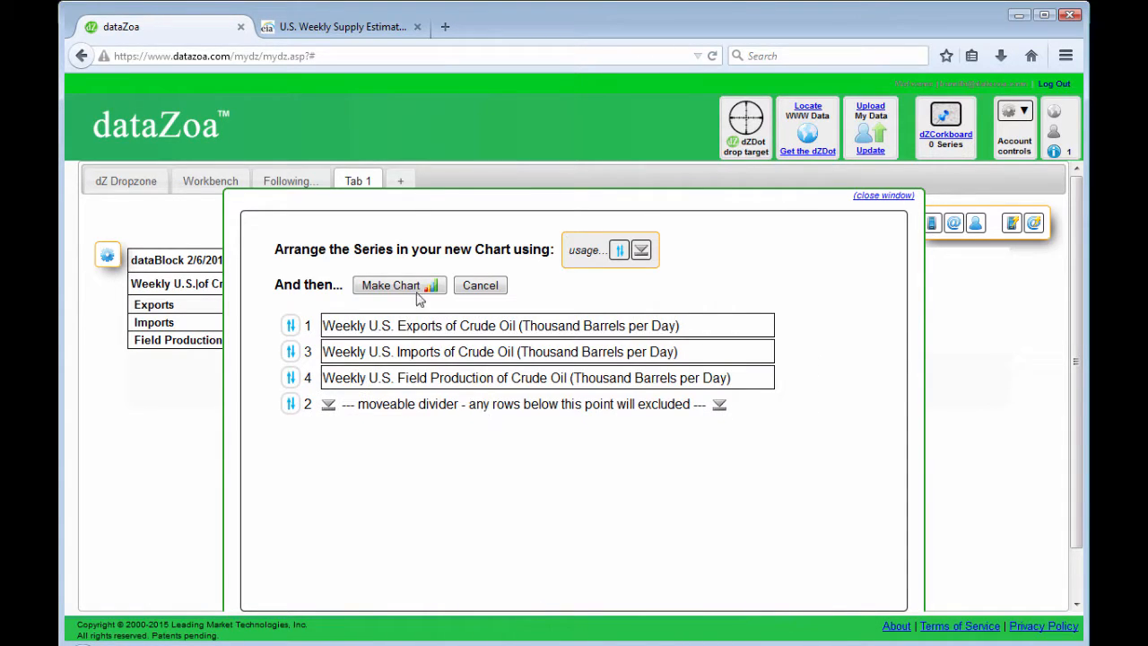
click(411, 287)
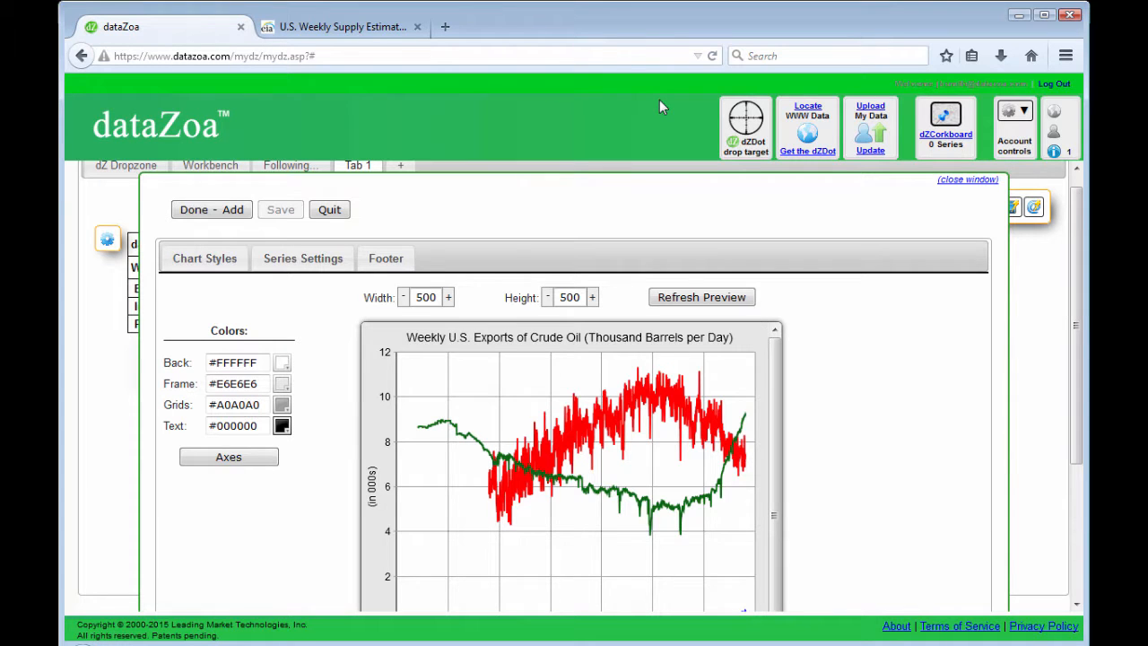
drag(1078, 249, 1078, 313)
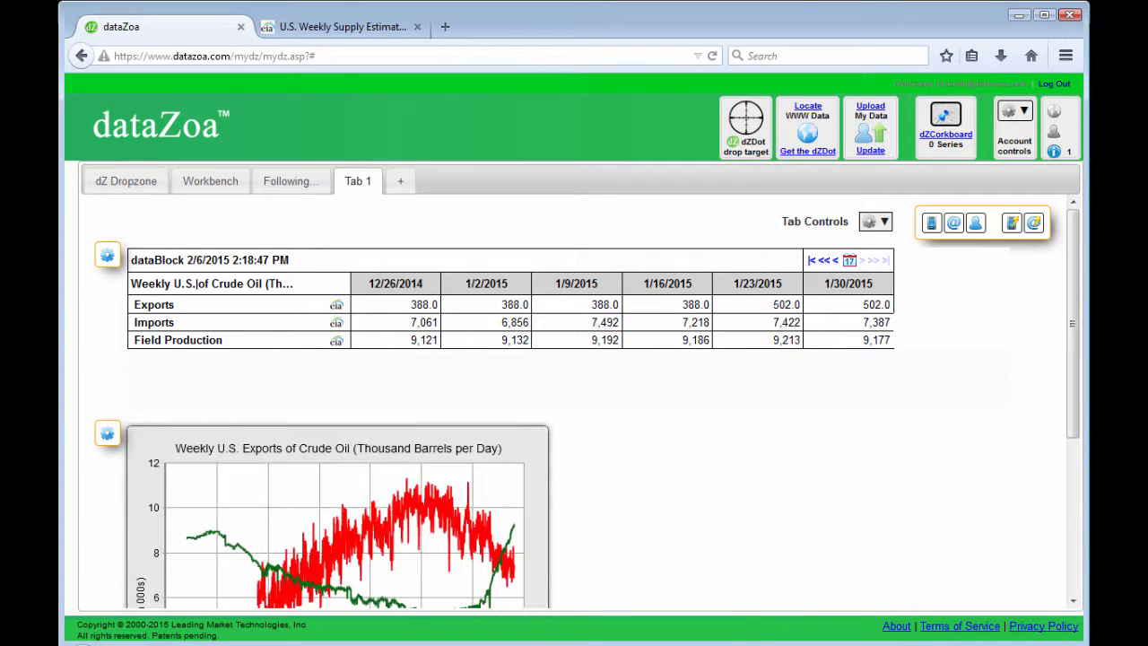
Step: Page the dataBlock's dates back, jump to the earliest period, and return to the latest one
drag(1074, 250, 1082, 272)
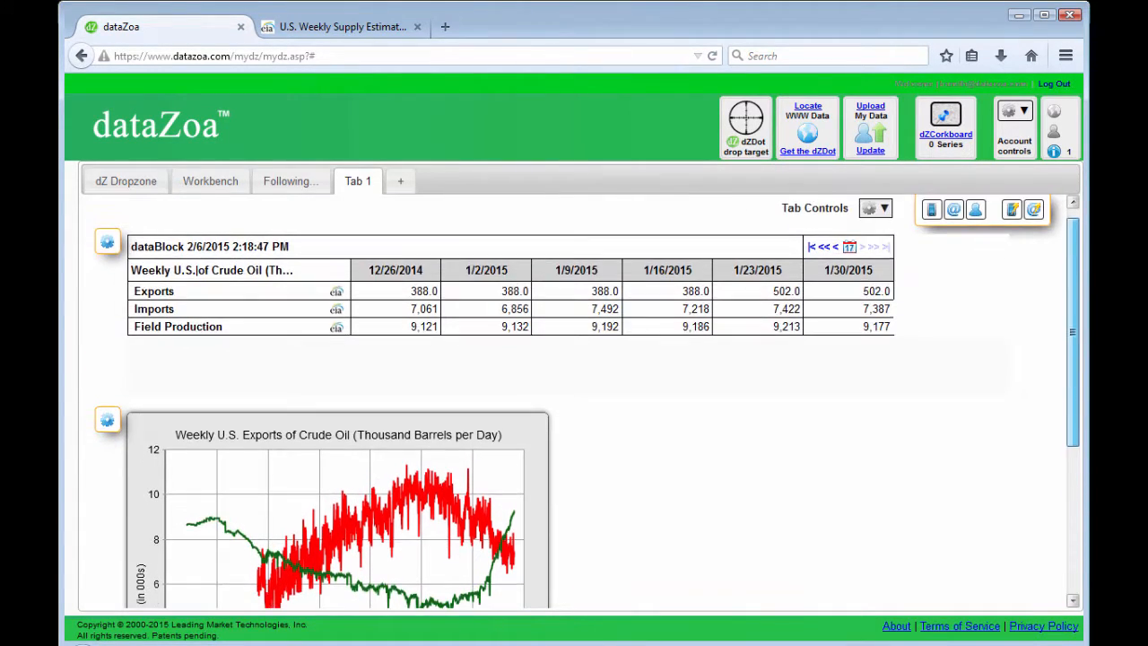
click(829, 254)
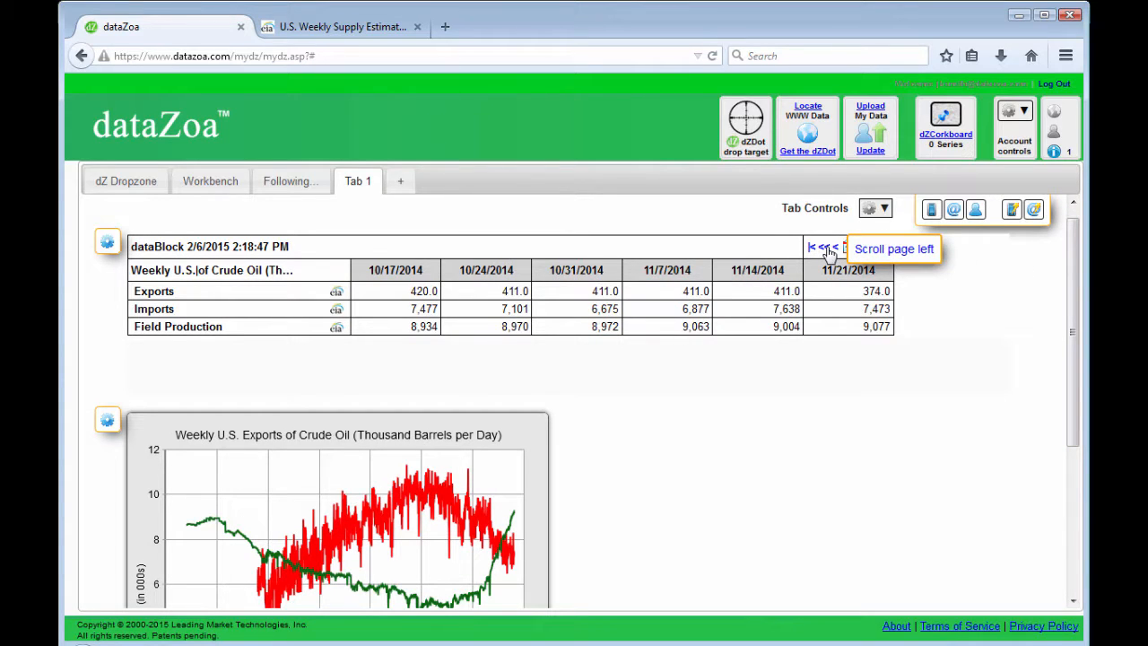
click(813, 251)
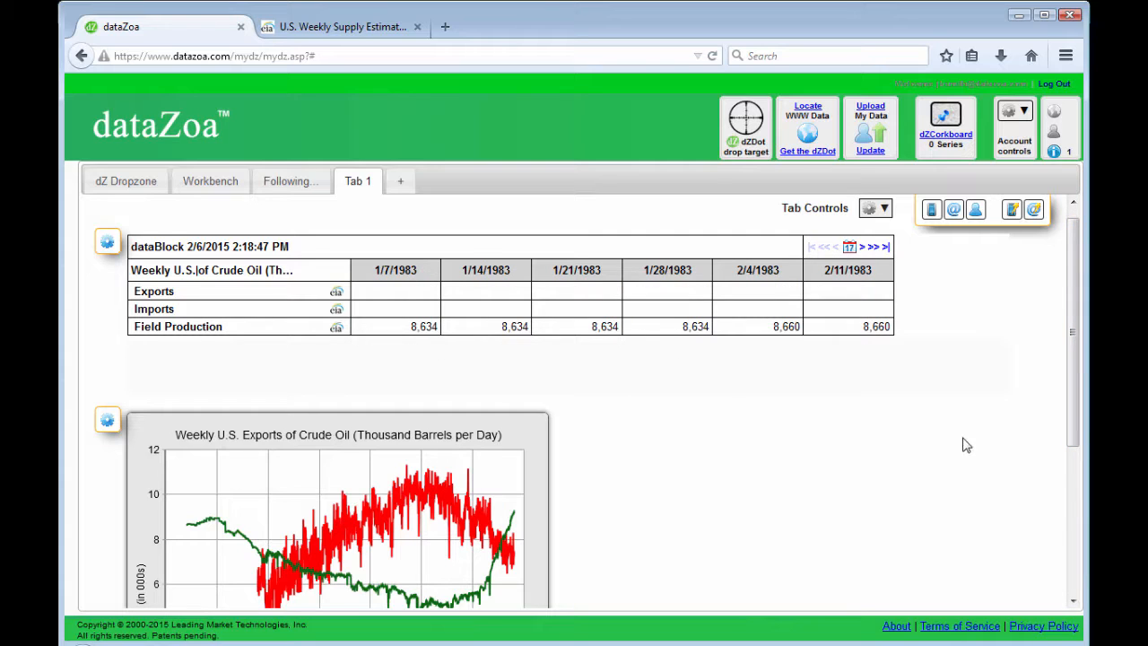
click(885, 249)
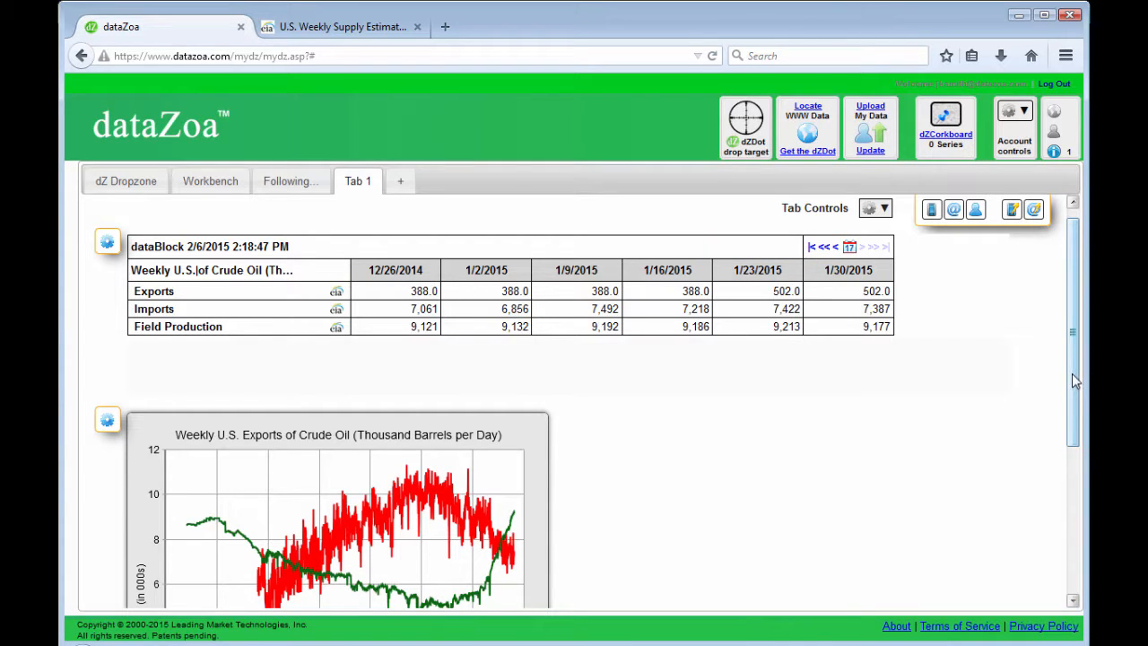
Step: Email this dZBoard with the subject "dZBoard from ResearchInstitute", entering the recipient's e-mail address
drag(1075, 380, 1074, 332)
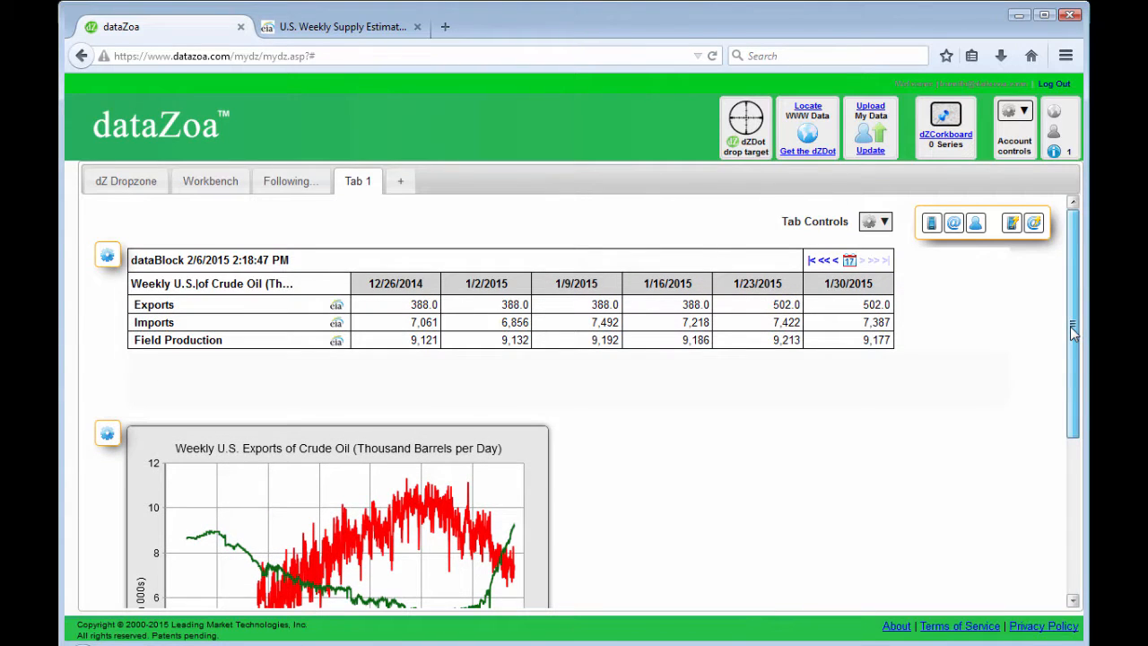
click(954, 226)
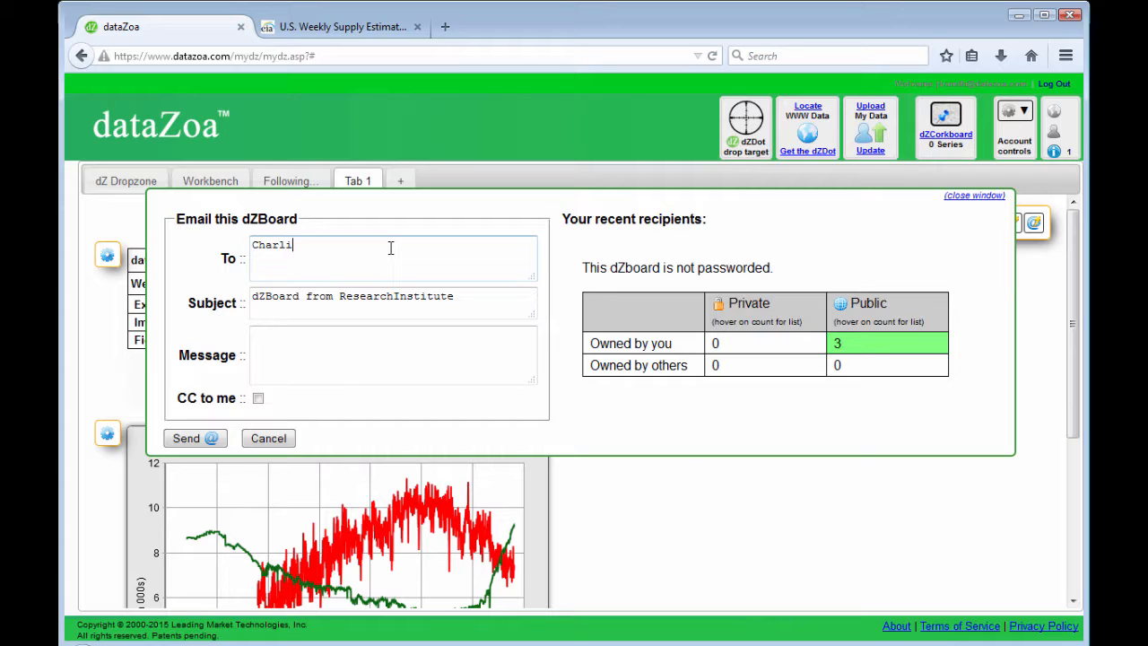
key(BackSpace)
text(@datazoa.comm)
click(188, 438)
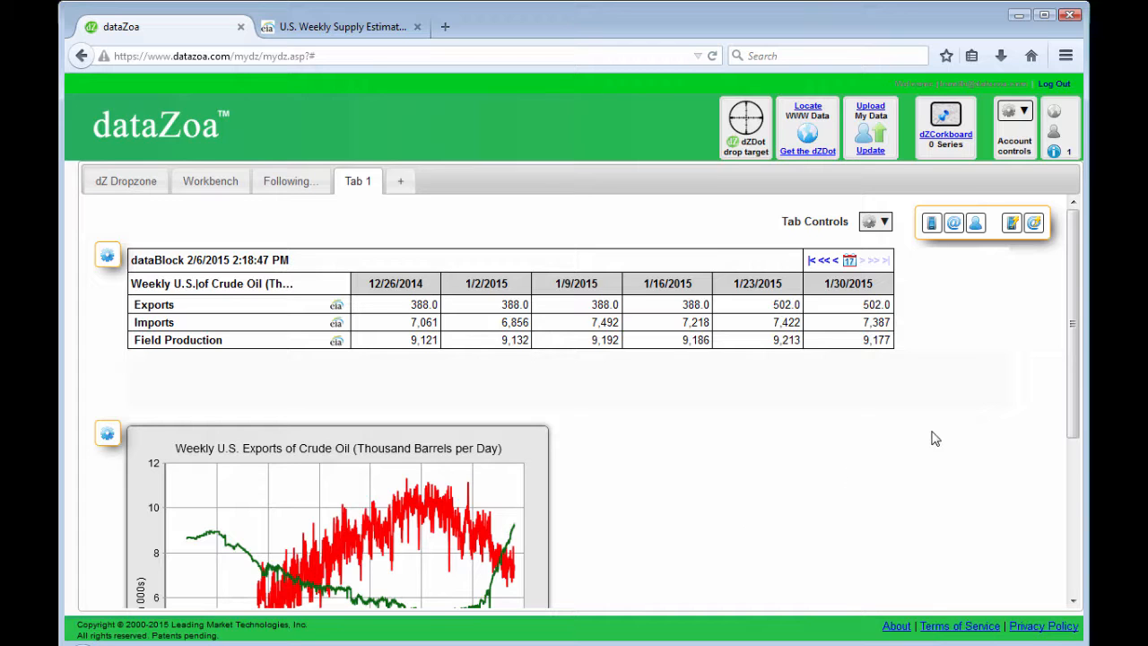
drag(1068, 278, 1075, 245)
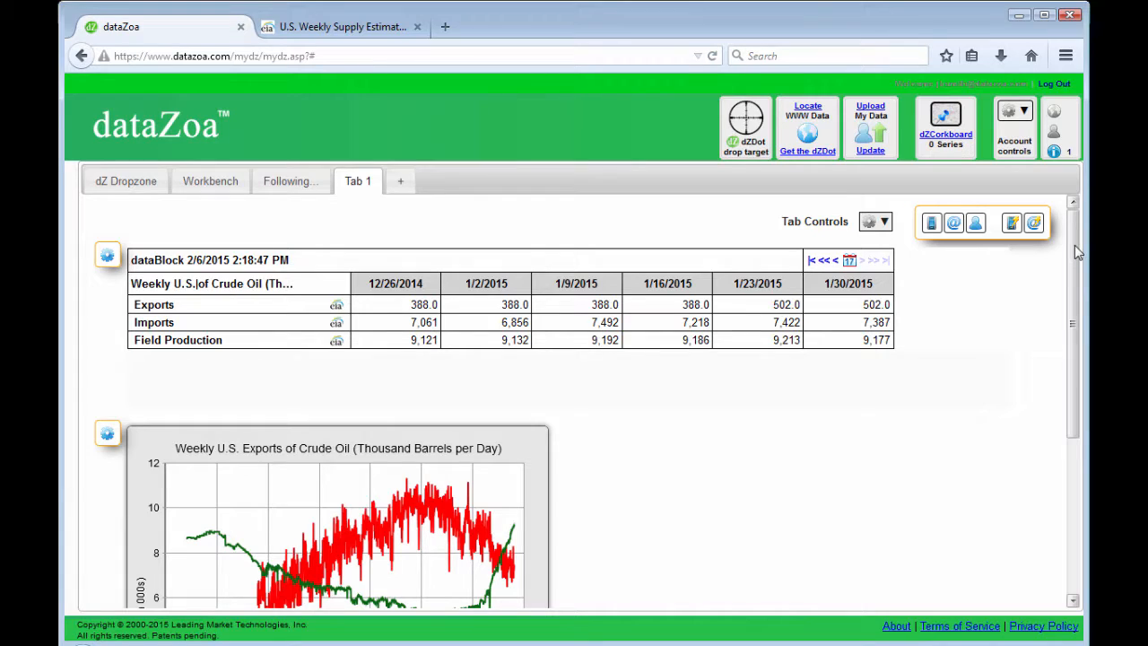